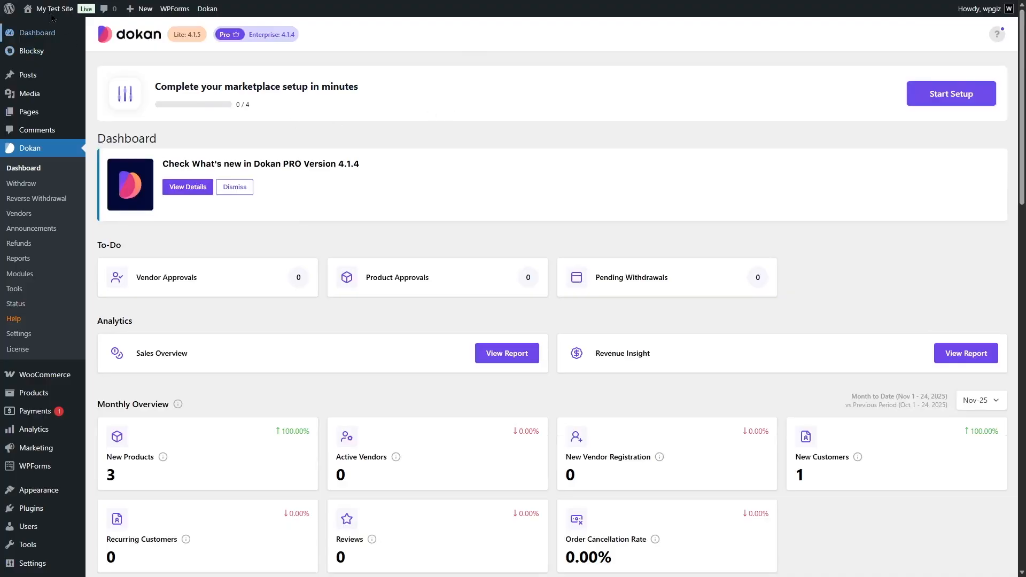
Visit the storefront's home page and look over the product listings.
click(47, 31)
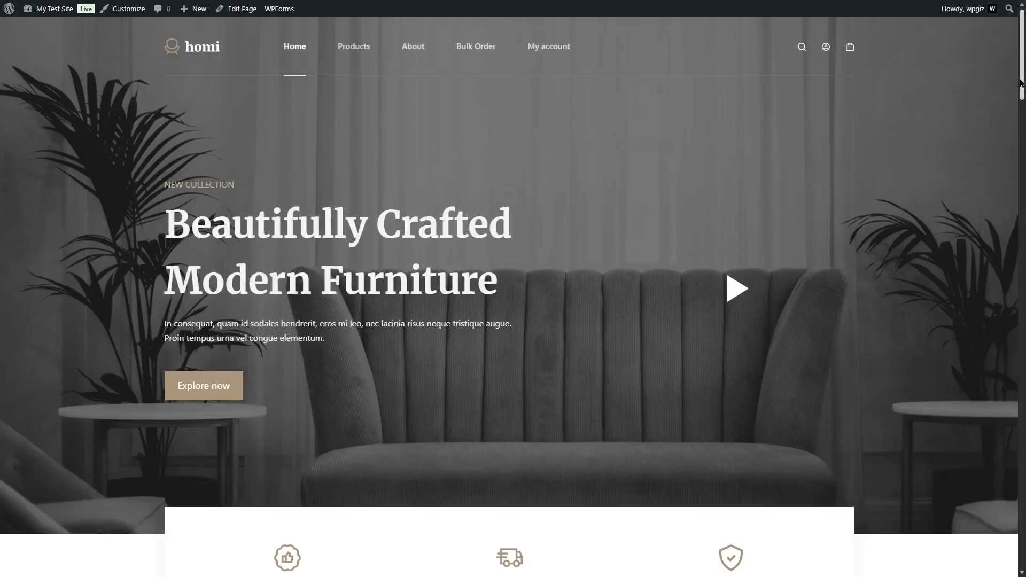
drag(1023, 78, 1024, 255)
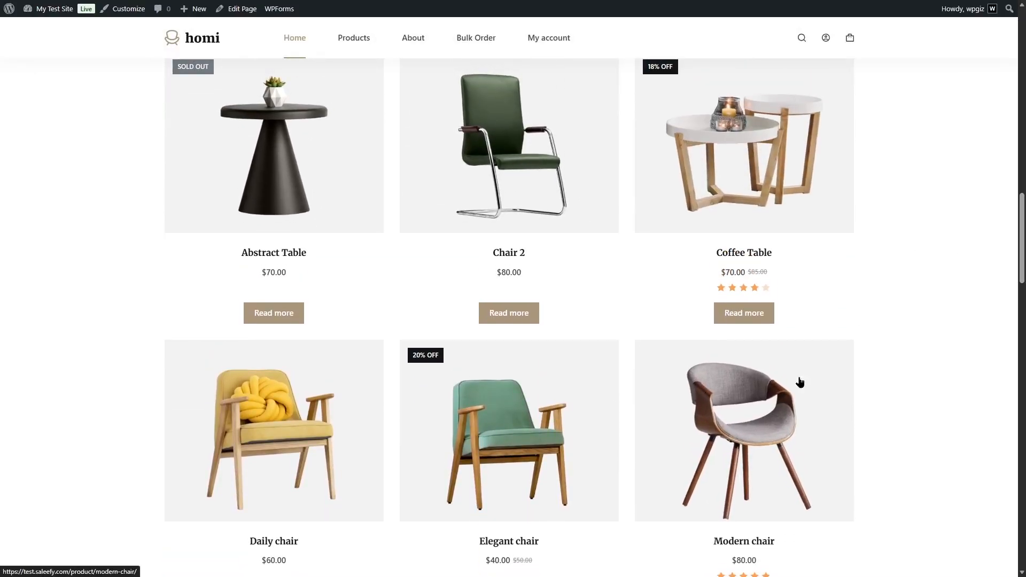
drag(1023, 247, 1023, 60)
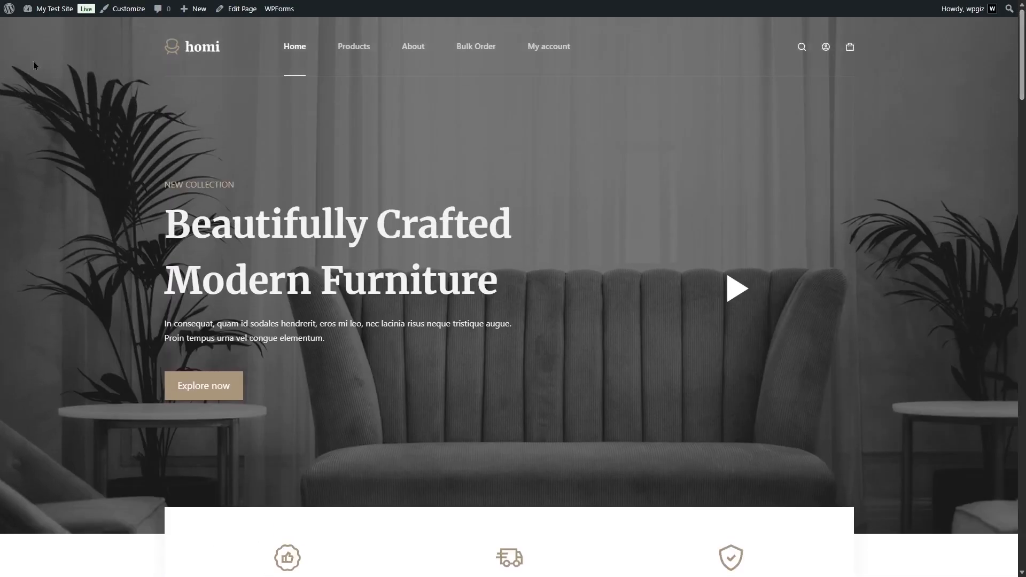
Return to the site's admin dashboard and enable Dokan's Request for Quotation module.
mouse_move(54, 13)
click(58, 29)
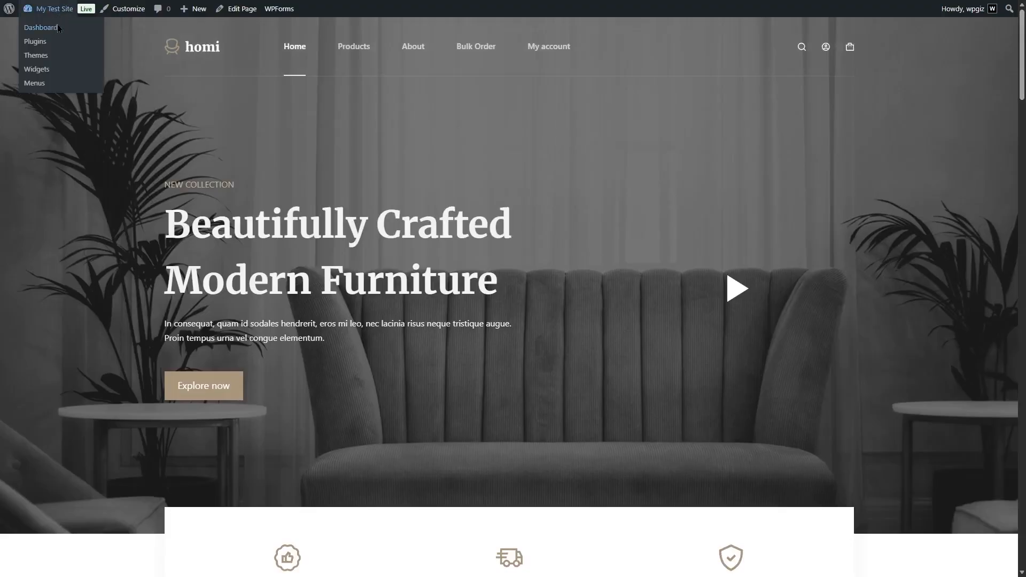
mouse_move(44, 188)
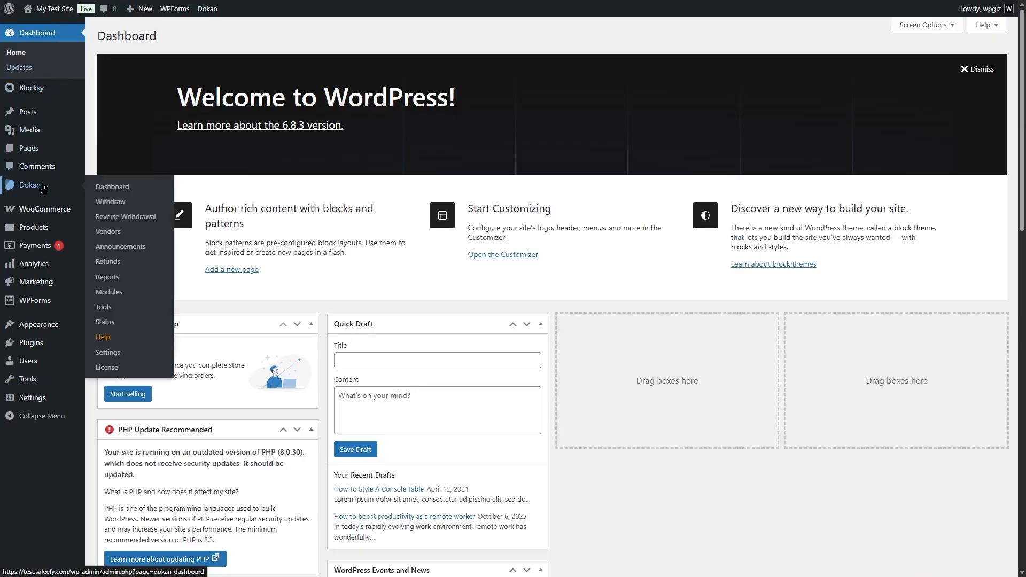
click(126, 299)
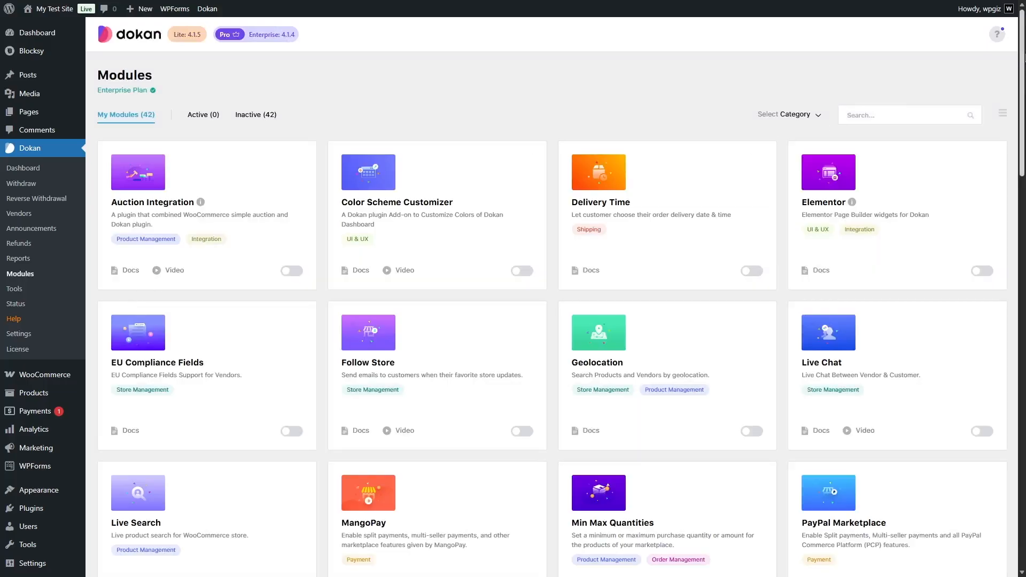
scroll(131, 296, down, 8)
scroll(629, 283, down, 5)
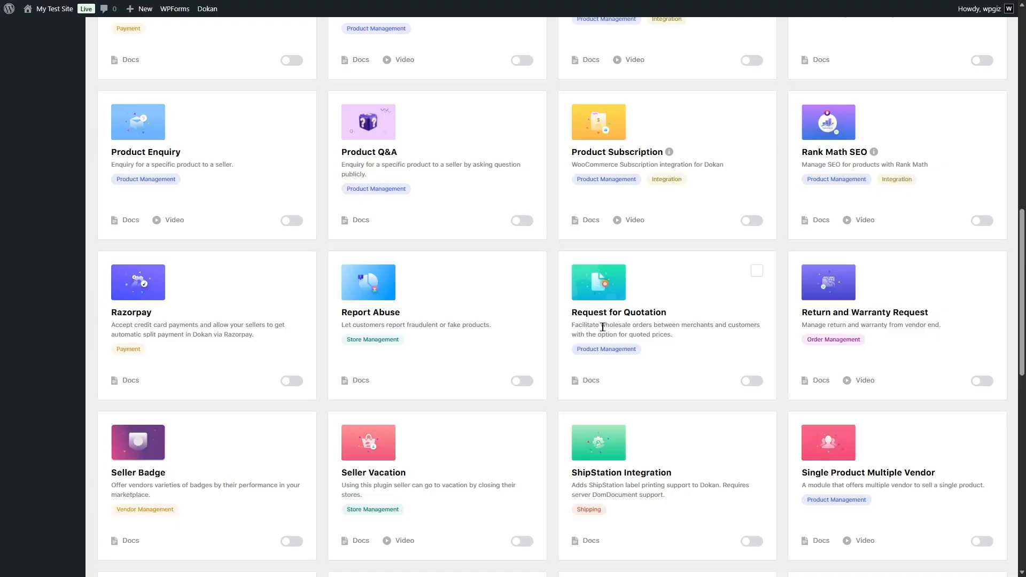
click(752, 381)
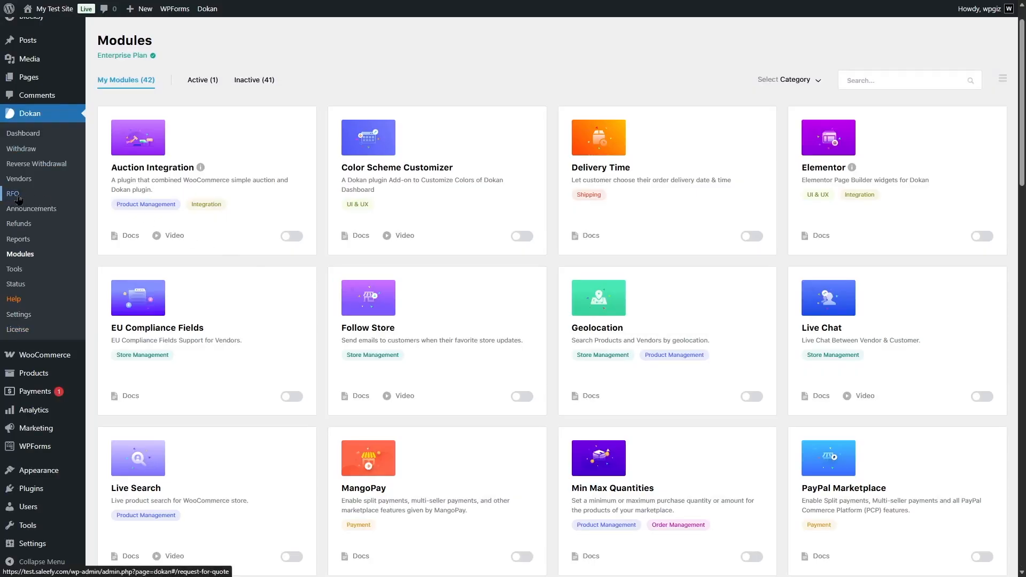
Open Dokan's settings and review the configuration and quote attribute options under Quote Settings.
click(28, 321)
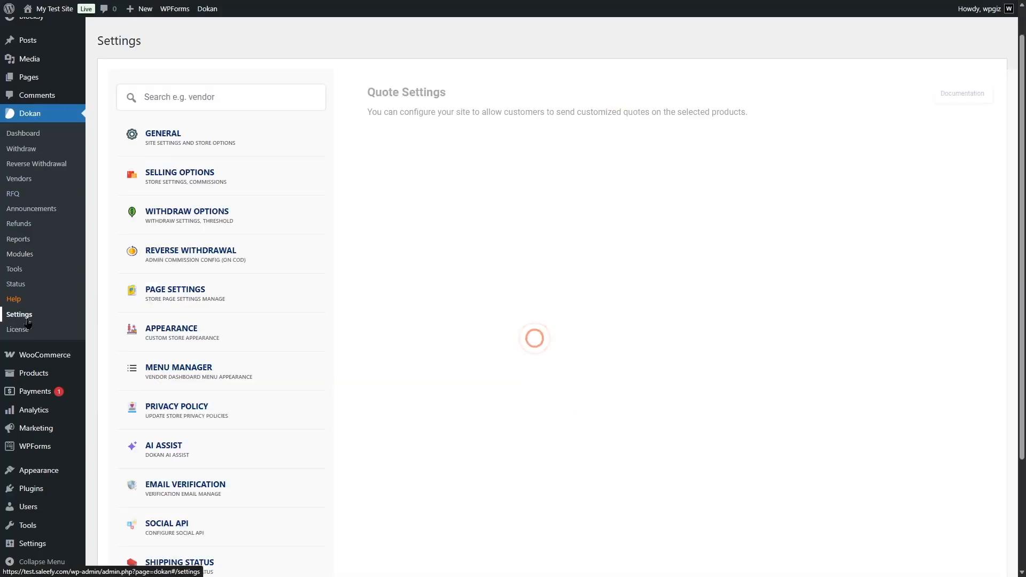
scroll(160, 532, down, 3)
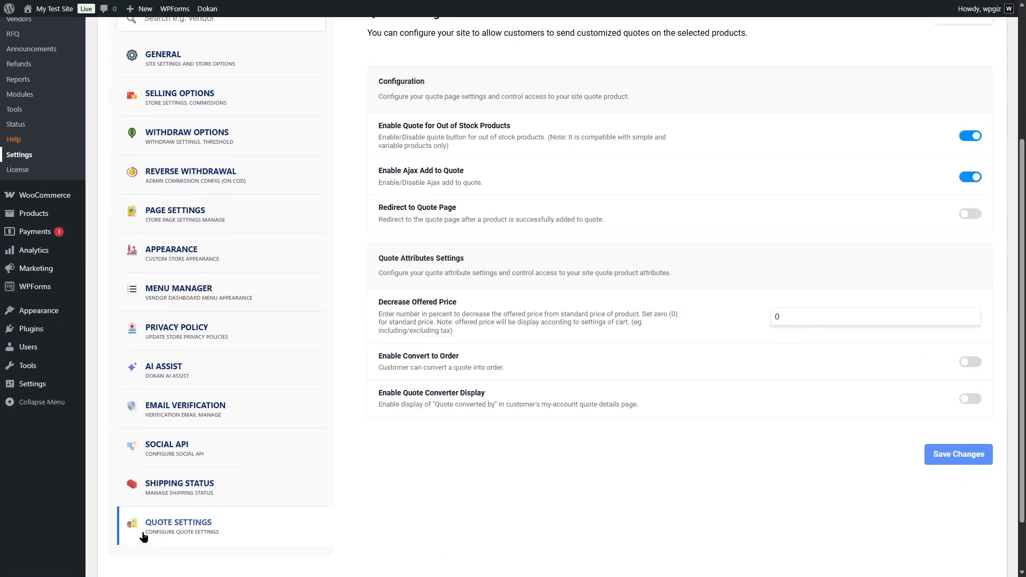
scroll(374, 454, up, 2)
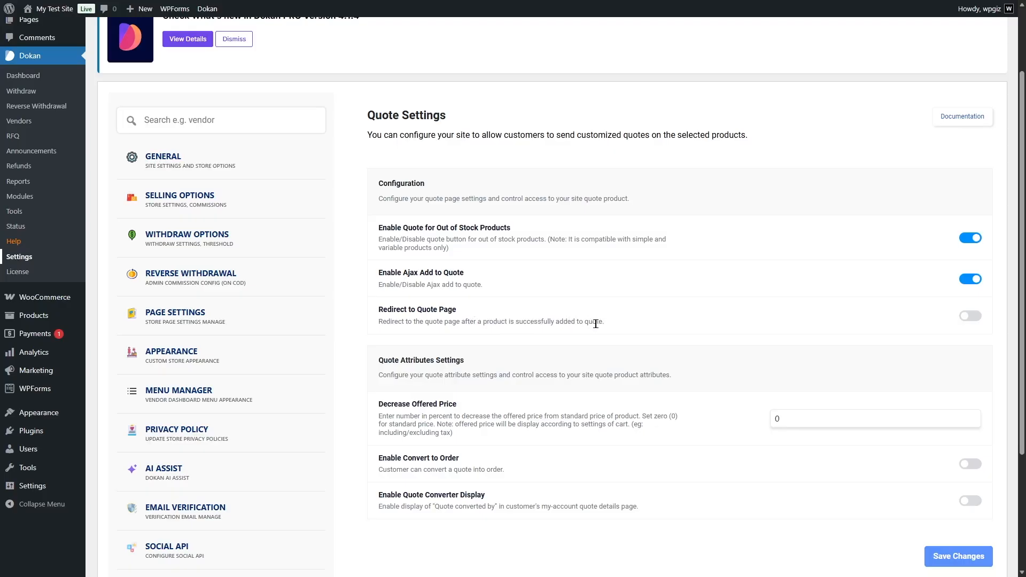
scroll(537, 339, down, 2)
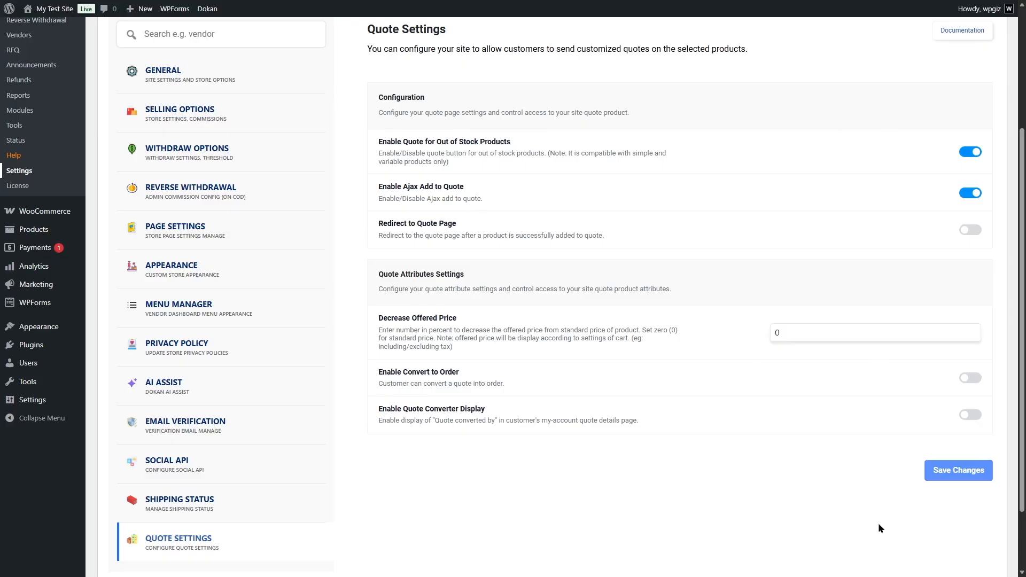
scroll(878, 523, down, 2)
drag(1025, 488, 1025, 328)
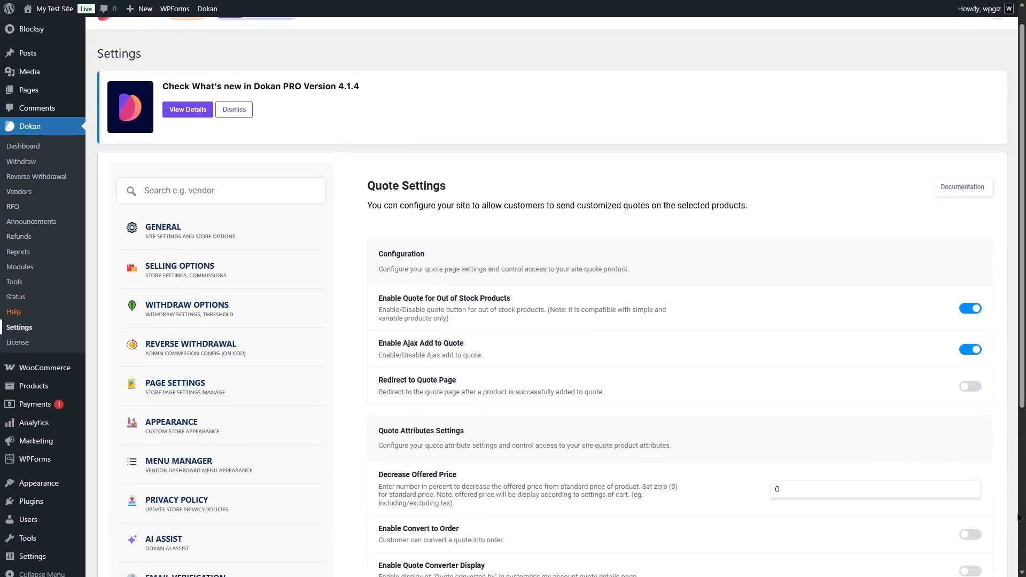
mouse_move(1025, 266)
mouse_down()
mouse_move(1025, 375)
mouse_move(1025, 262)
mouse_up()
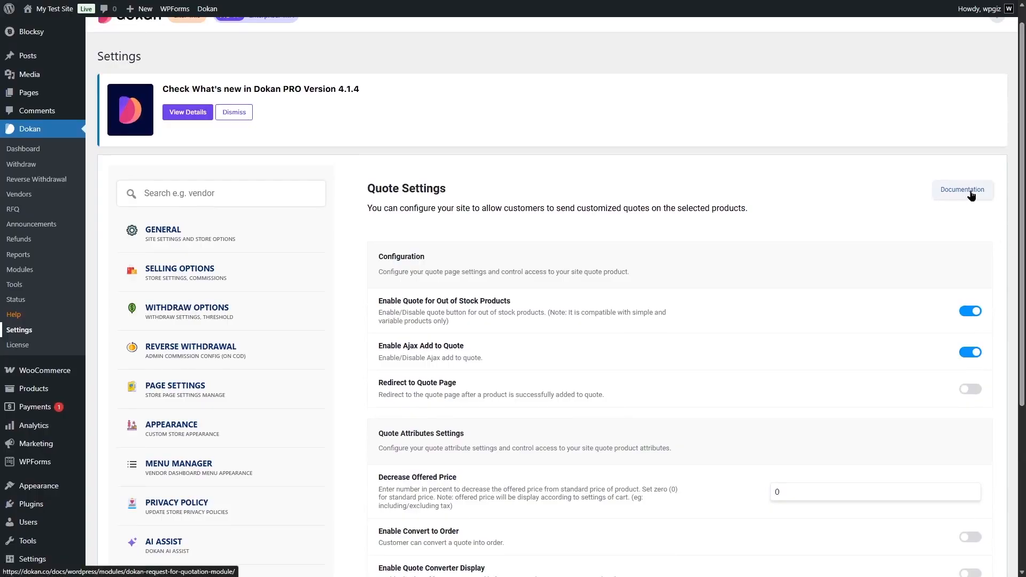
Examine the customer, shipping and quote detail fields of a new RFQ quote, and return to the quotes list.
click(16, 211)
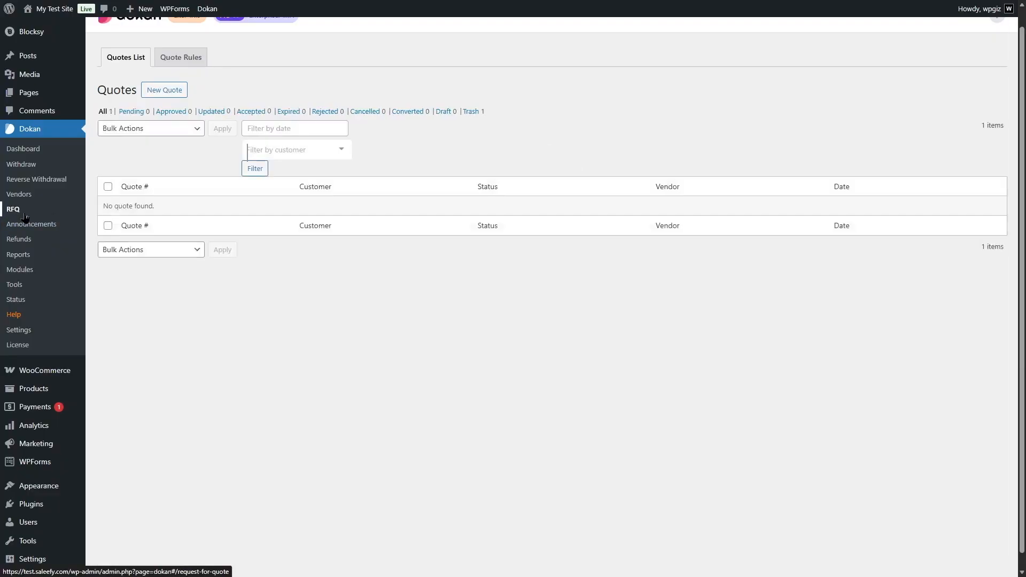
click(174, 91)
click(113, 106)
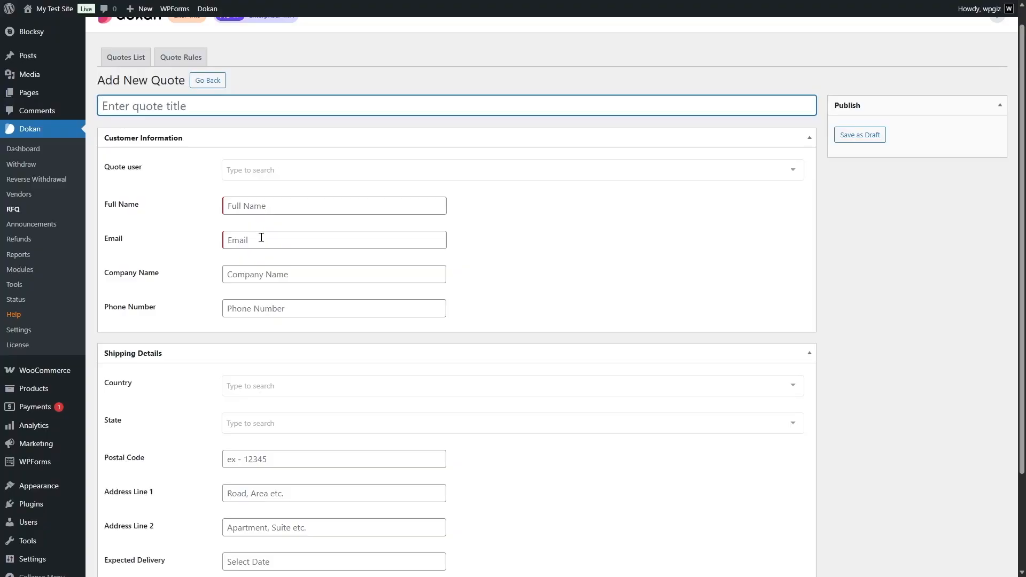
scroll(1005, 252, down, 3)
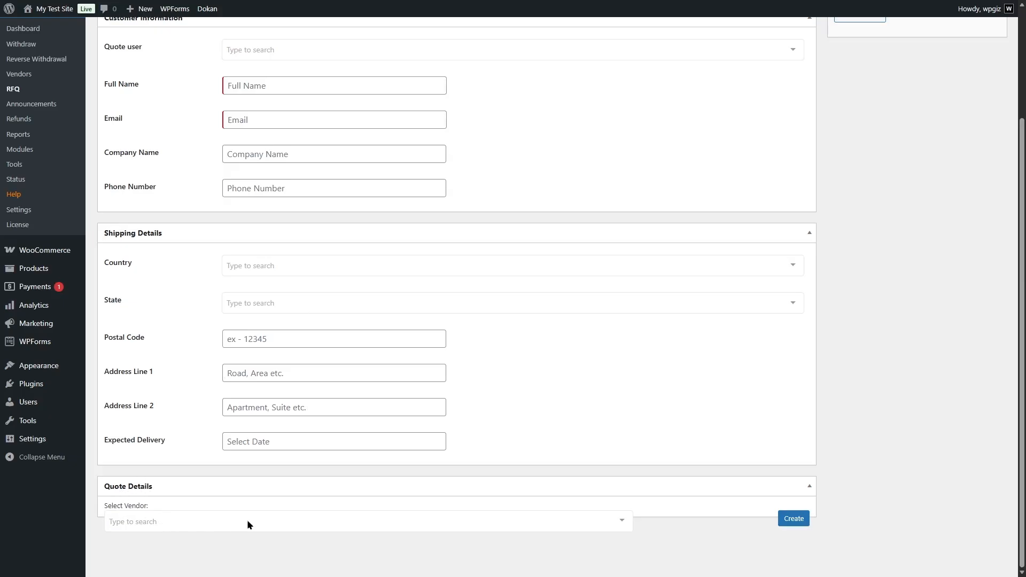
scroll(955, 241, up, 5)
click(126, 77)
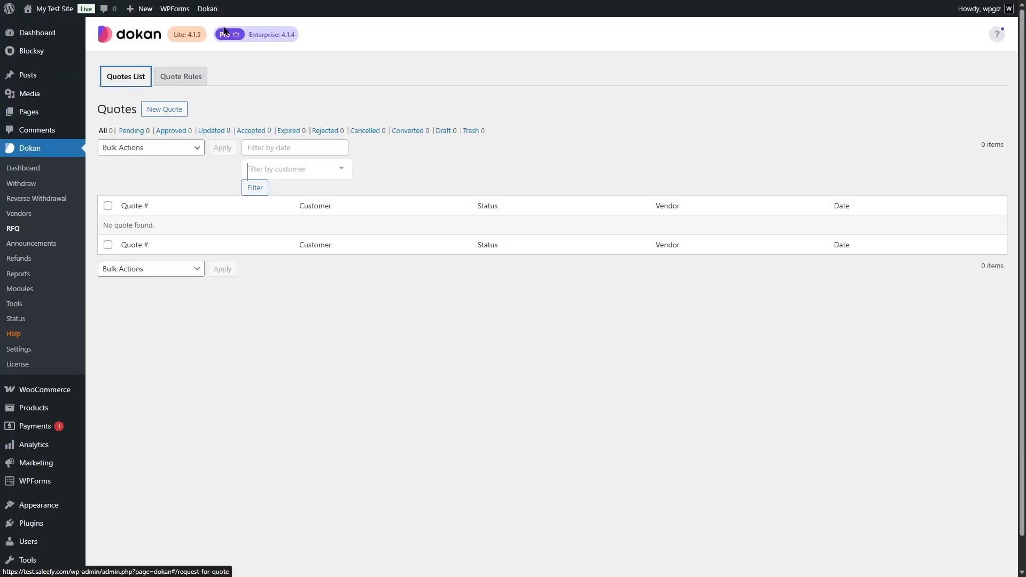
Start a new quote rule titled "Quote Basics" and apply it to the Guest role.
click(191, 76)
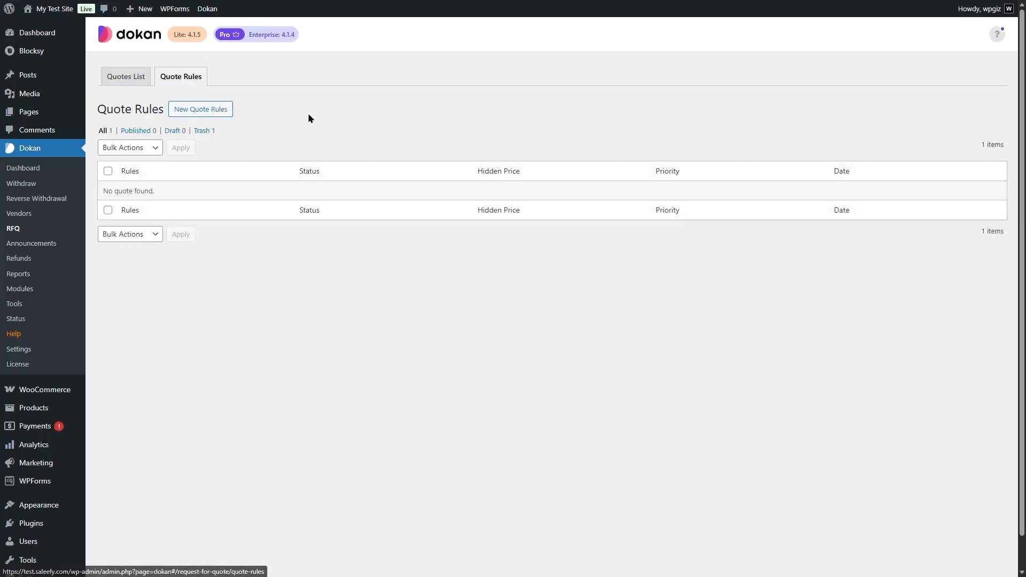
click(184, 110)
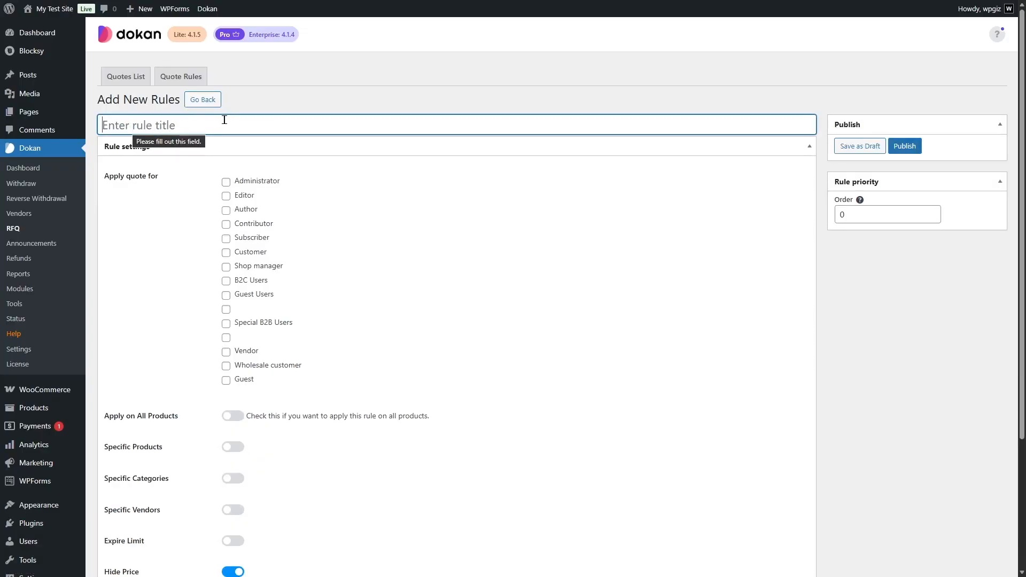
text(Quote Basics)
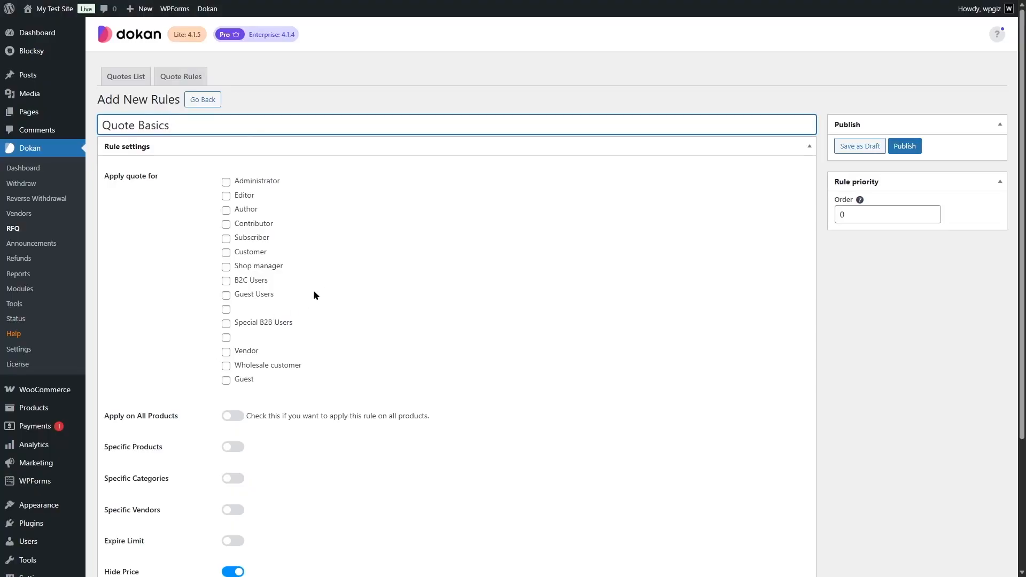
click(225, 382)
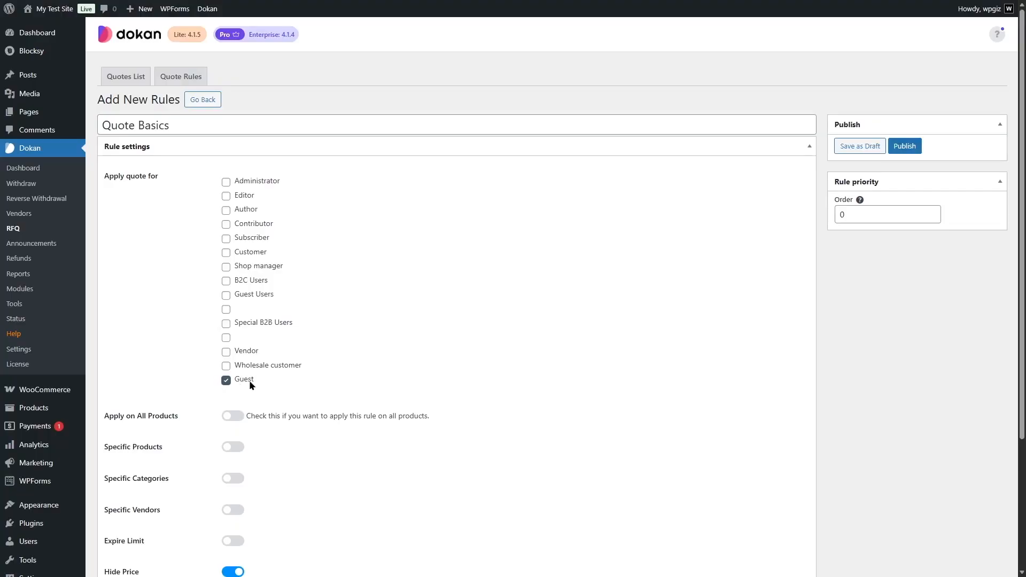
scroll(255, 373, down, 3)
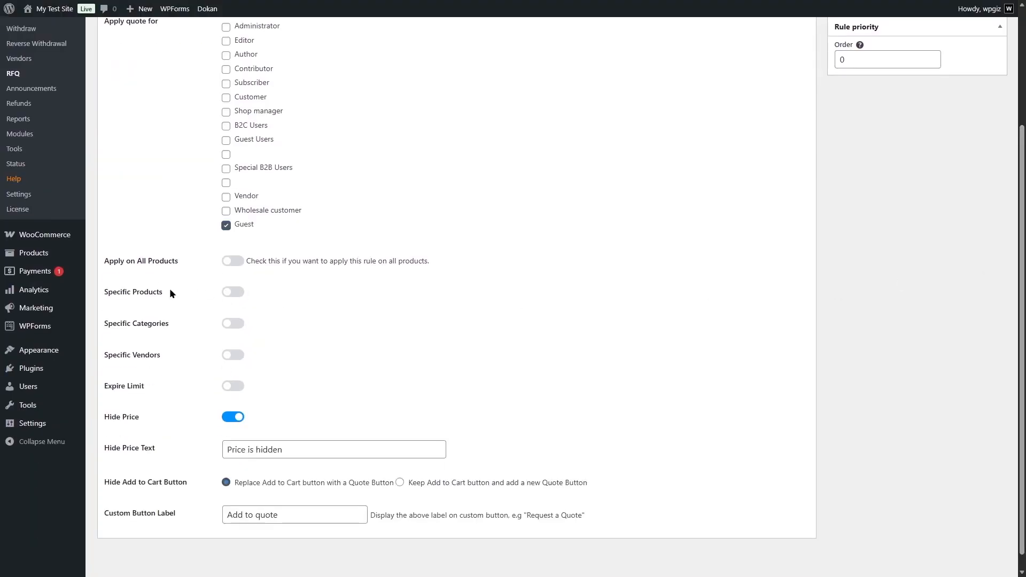
click(231, 293)
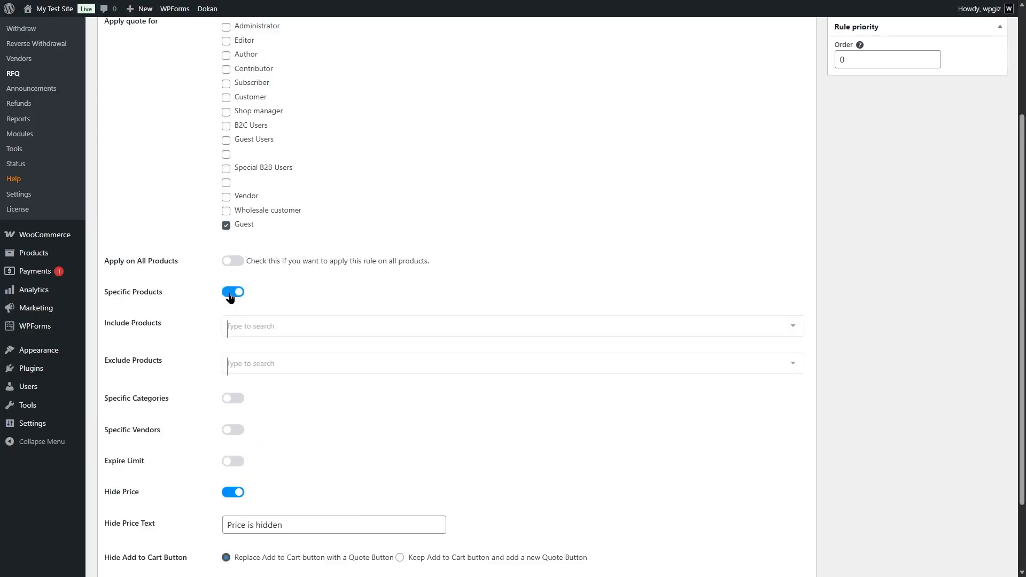
click(399, 327)
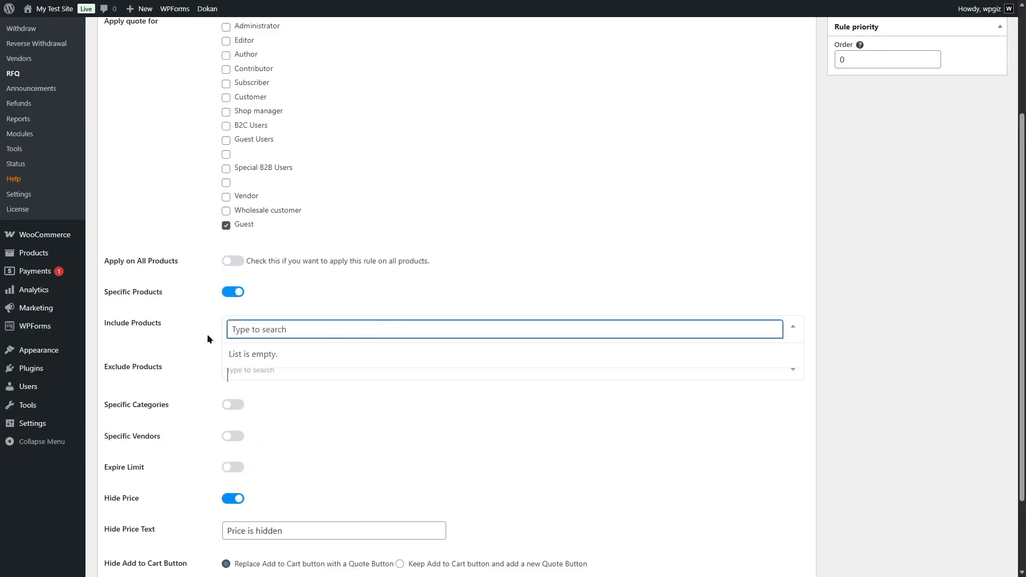
click(233, 291)
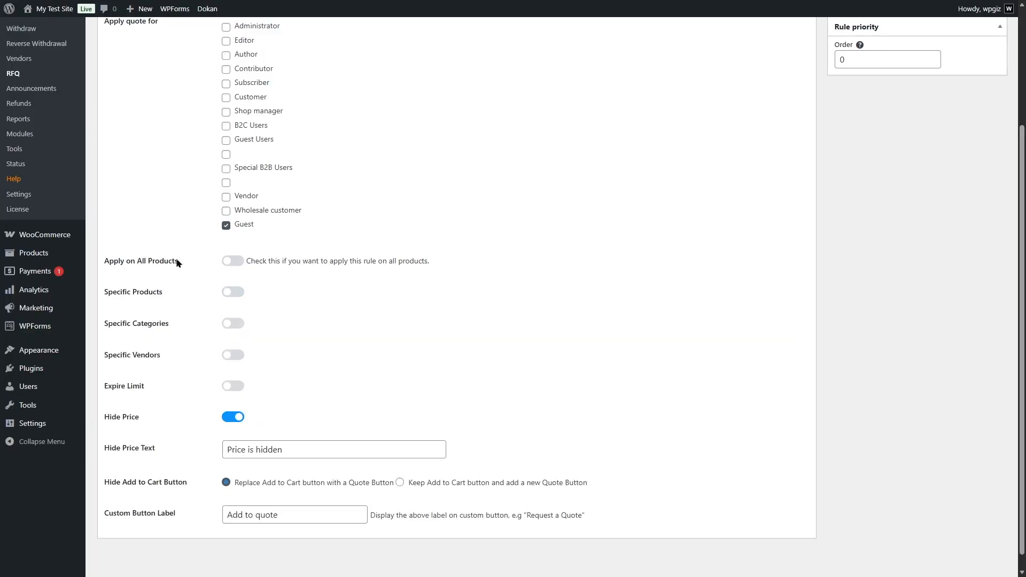
Apply the rule to all products, keep the Add to Cart button with a new Quote Button added, and publish it.
scroll(239, 266, up, 2)
click(233, 338)
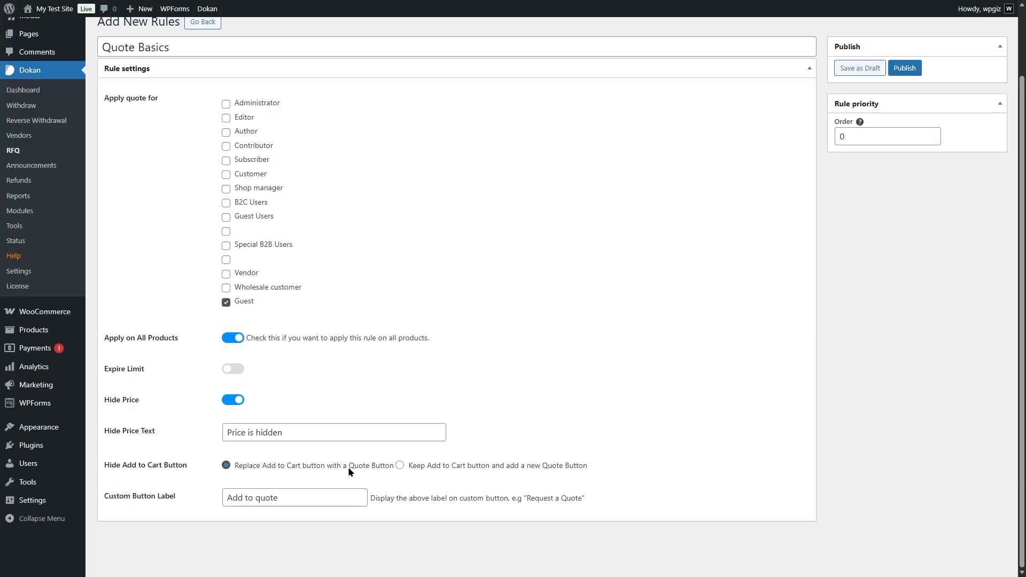
click(400, 466)
scroll(335, 500, up, 1)
click(900, 149)
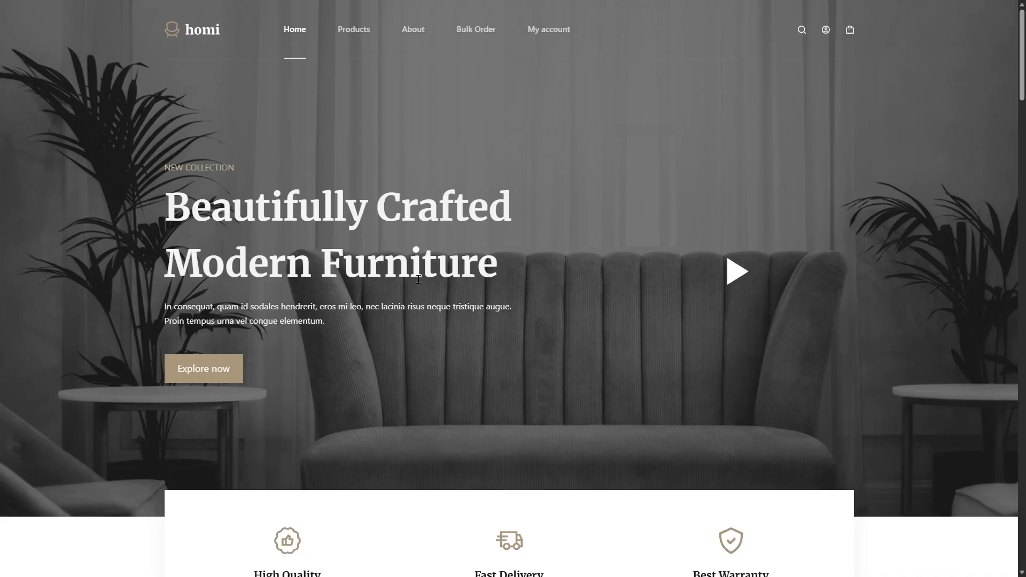
Check the storefront's product list for the quote buttons and open the Modern chair product page.
click(355, 30)
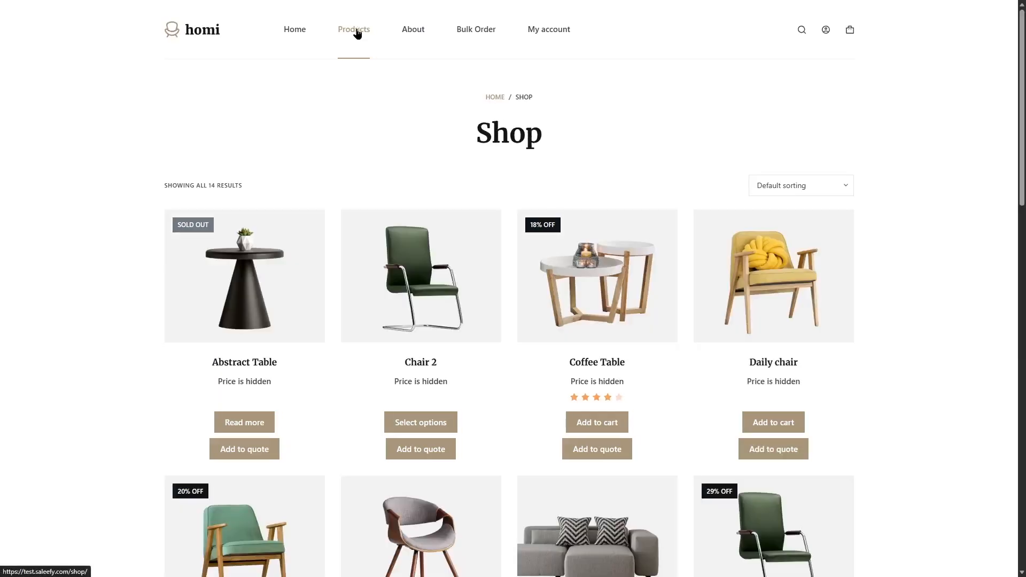
scroll(984, 60, down, 3)
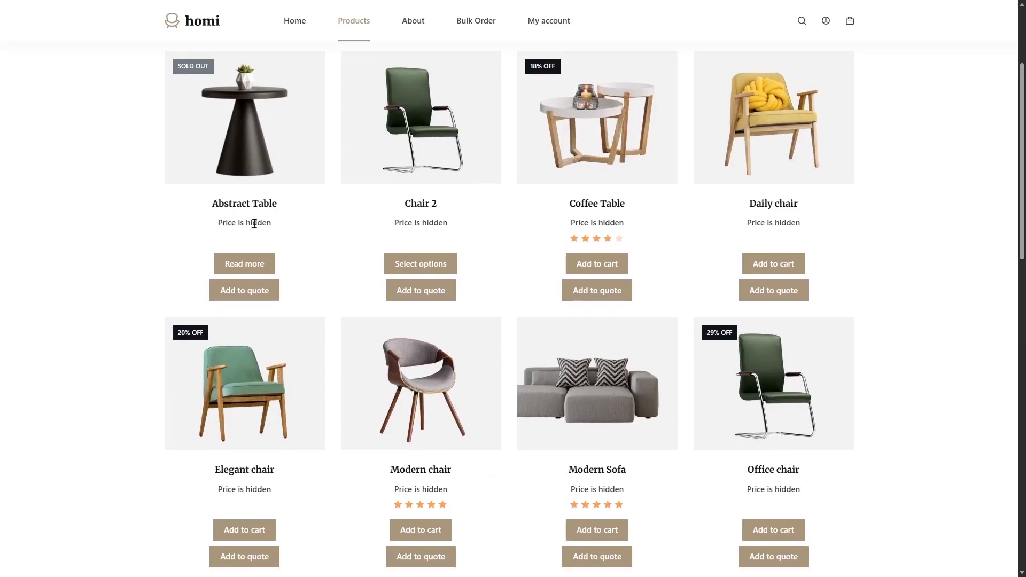
scroll(1024, 213, down, 3)
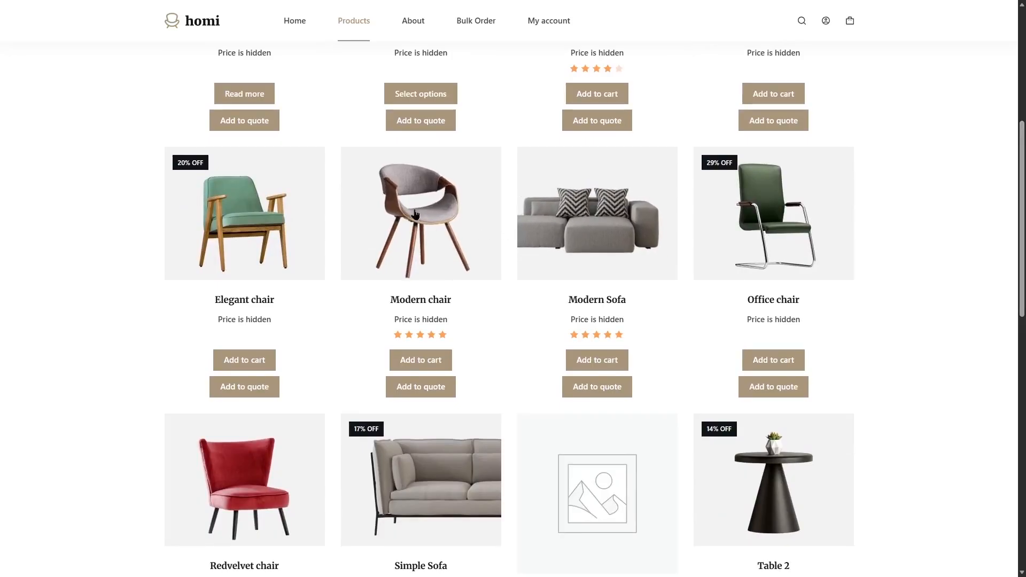
click(430, 234)
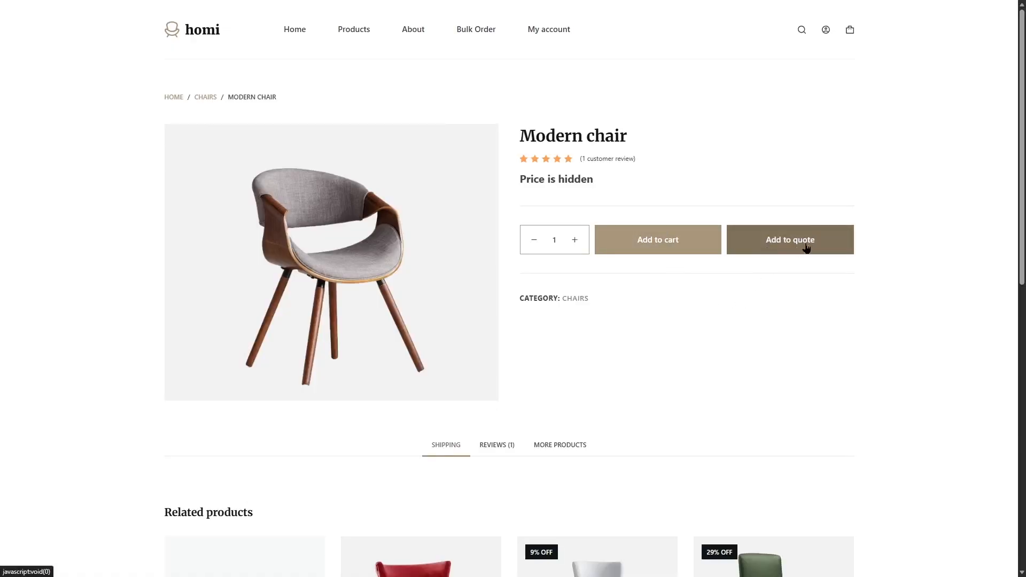
Add the Modern chair to the quote with a quantity of 5 and view the resulting quote request.
click(579, 243)
click(577, 242)
click(577, 242)
click(577, 242)
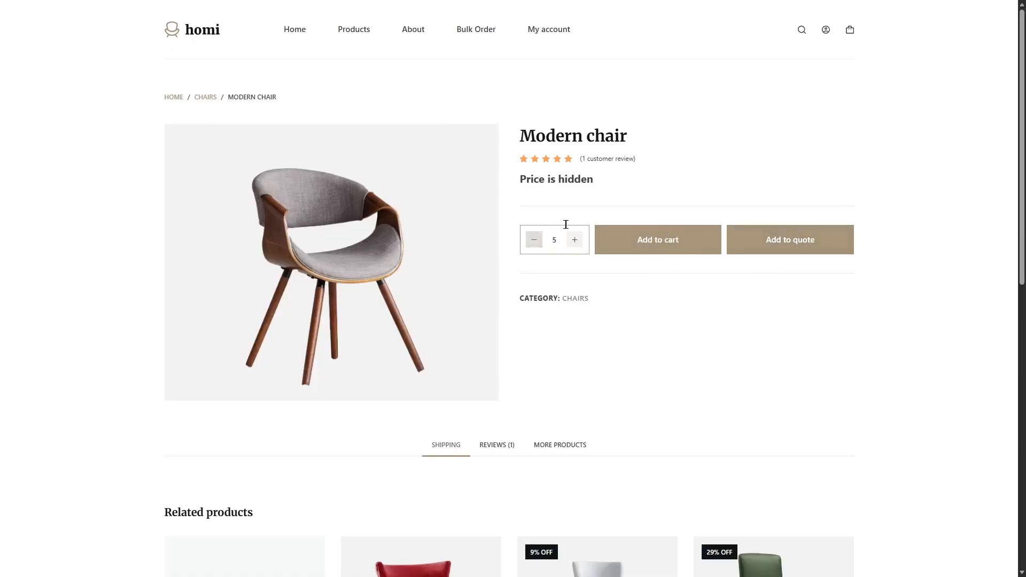
click(785, 245)
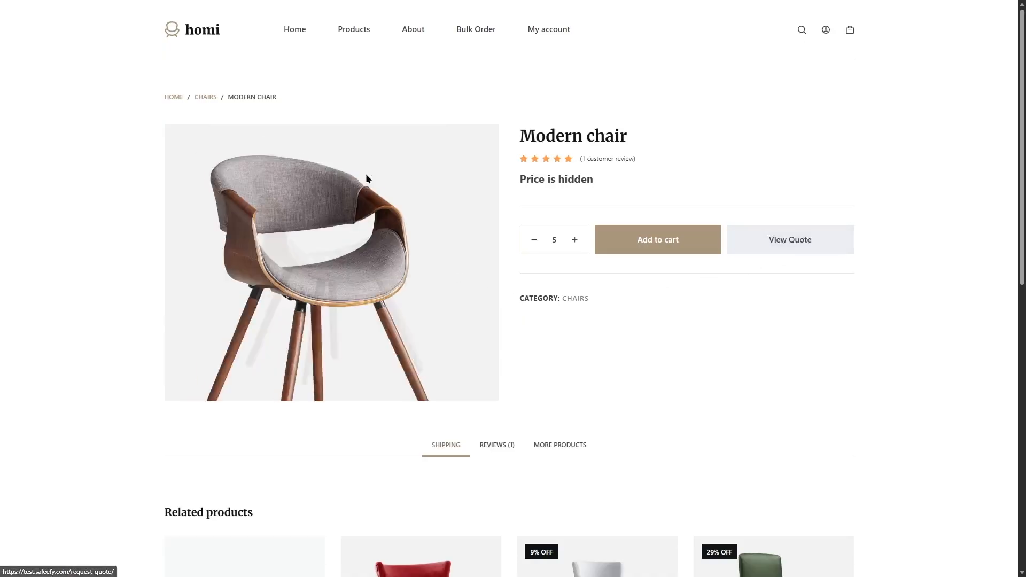
click(770, 242)
scroll(480, 301, down, 8)
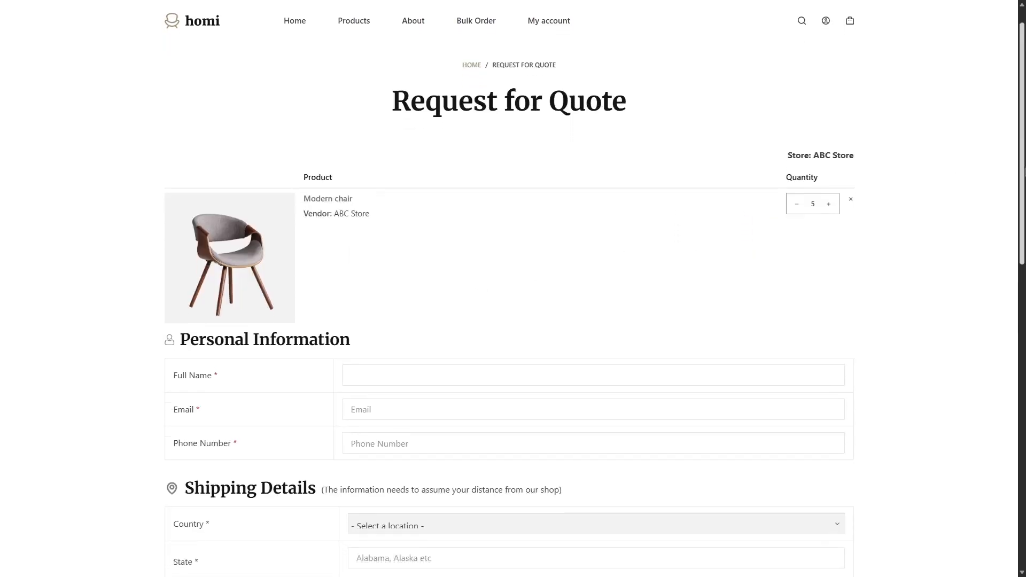
Complete the quote request with contact and shipping details, expected delivery 2025-11-26 and the message "Hi, can you take a look at my quote?", and submit it.
scroll(509, 299, up, 8)
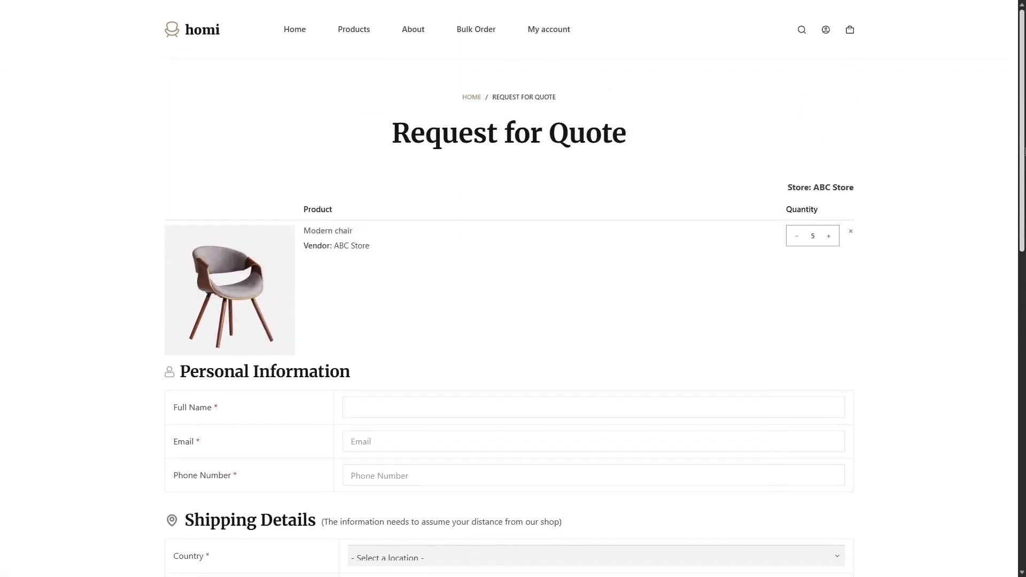
scroll(394, 133, down, 5)
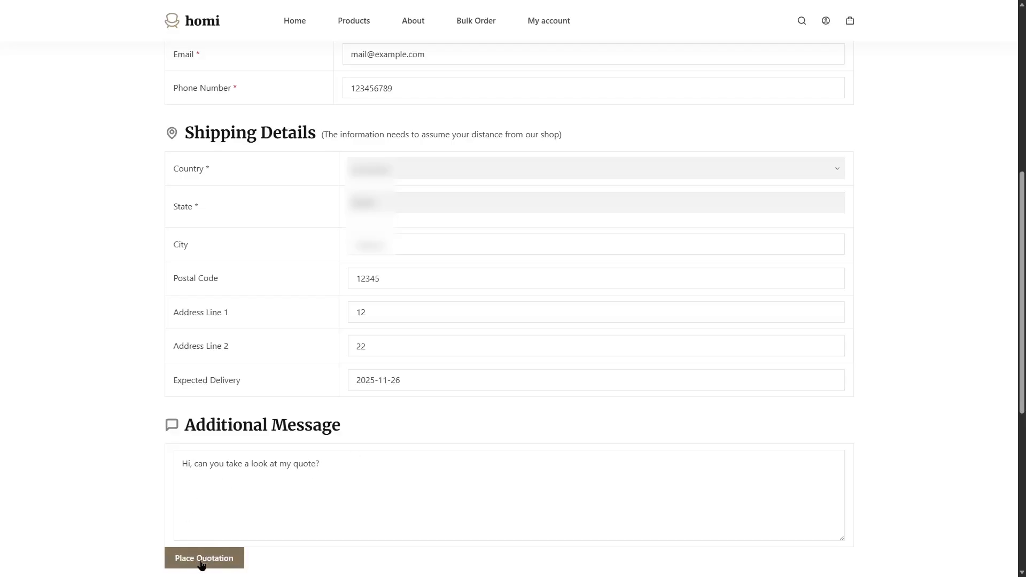
click(203, 558)
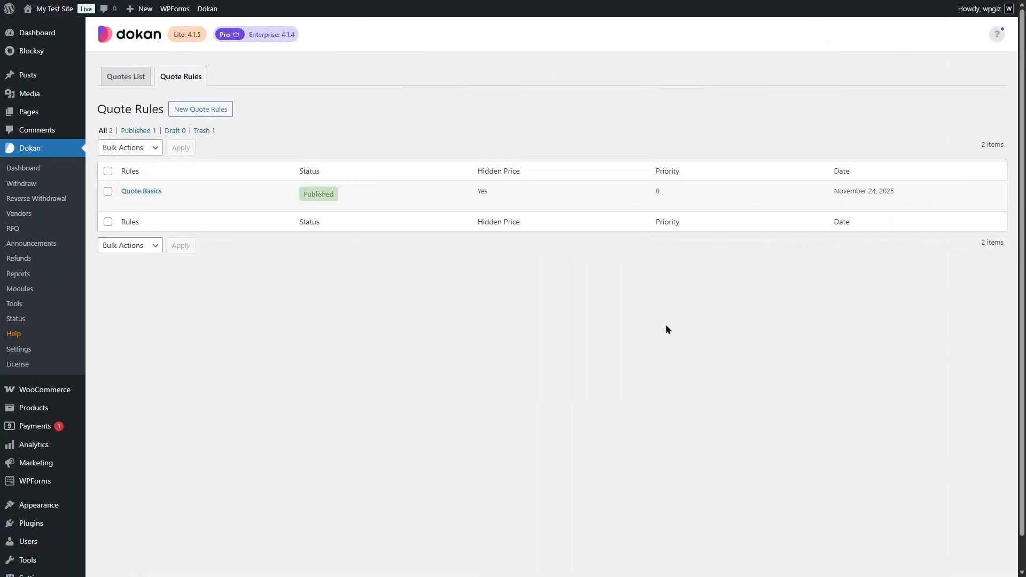
Open the pending ABC Store quote from the admin quotes list and review its customer, shipping and quote details.
click(133, 79)
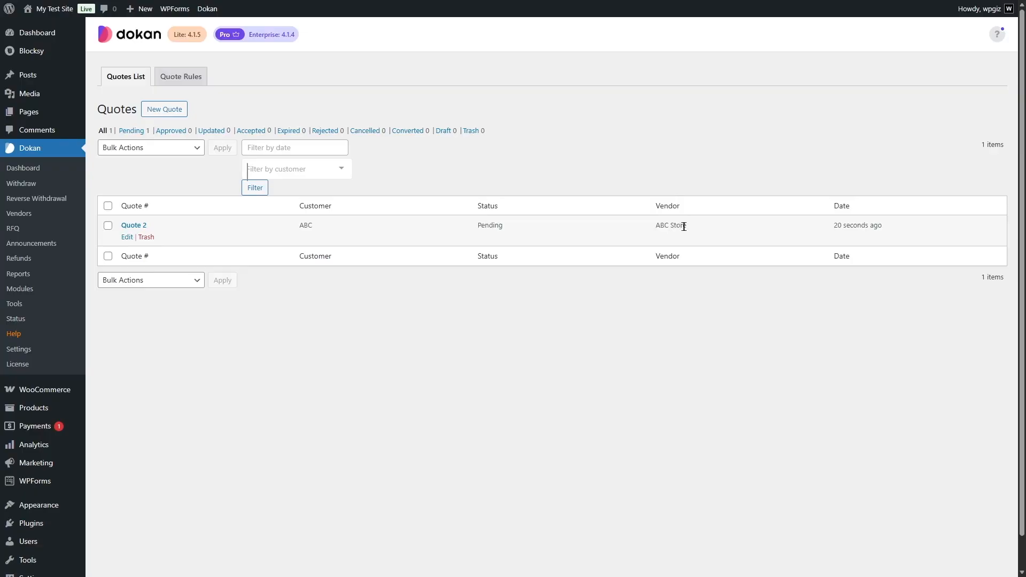
click(126, 236)
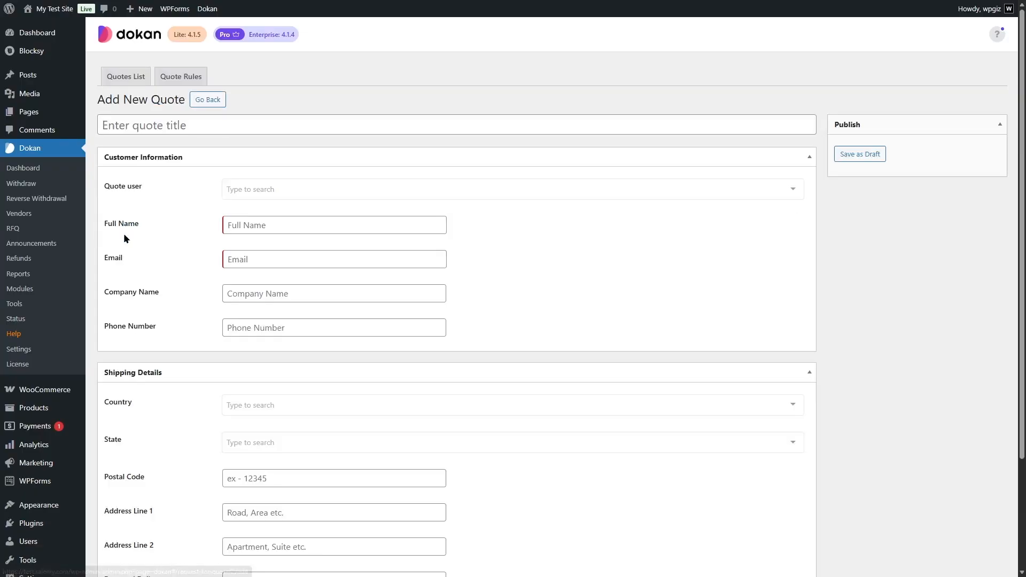
scroll(187, 319, down, 8)
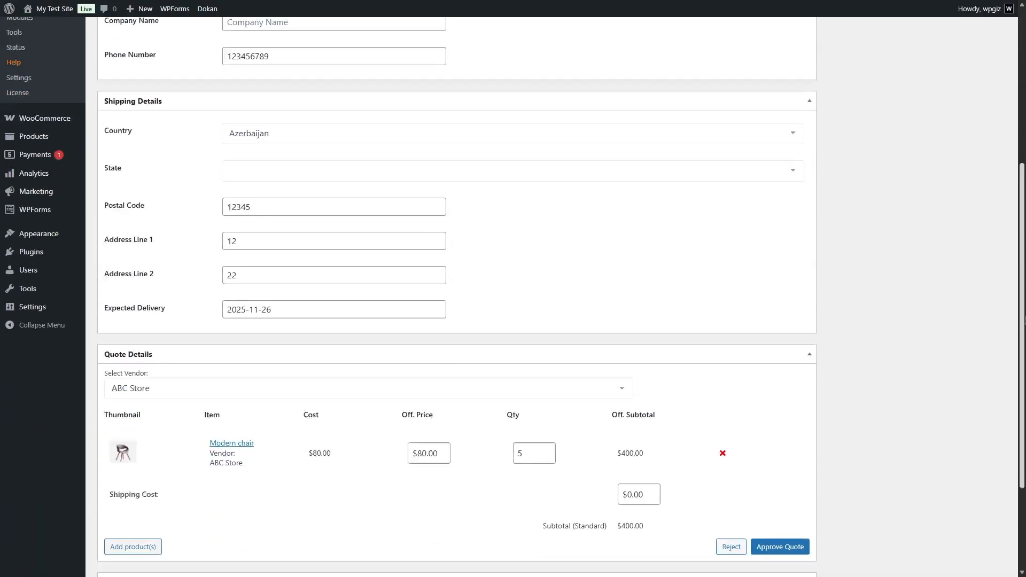
drag(418, 314, 451, 314)
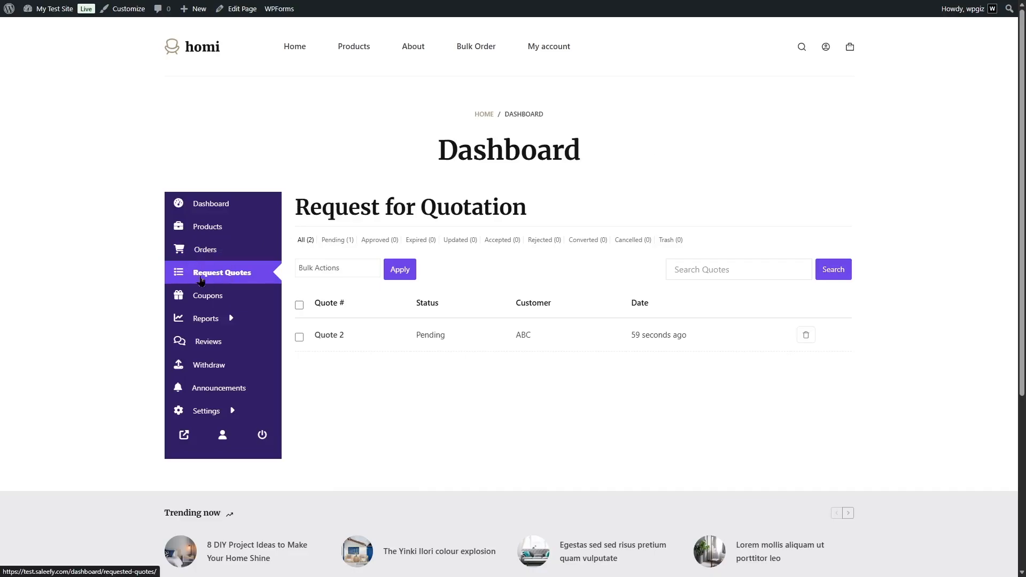
Open the pending quote in the vendor dashboard and review its customer details, Modern chair offer, shipping cost and message.
click(341, 337)
scroll(763, 316, down, 5)
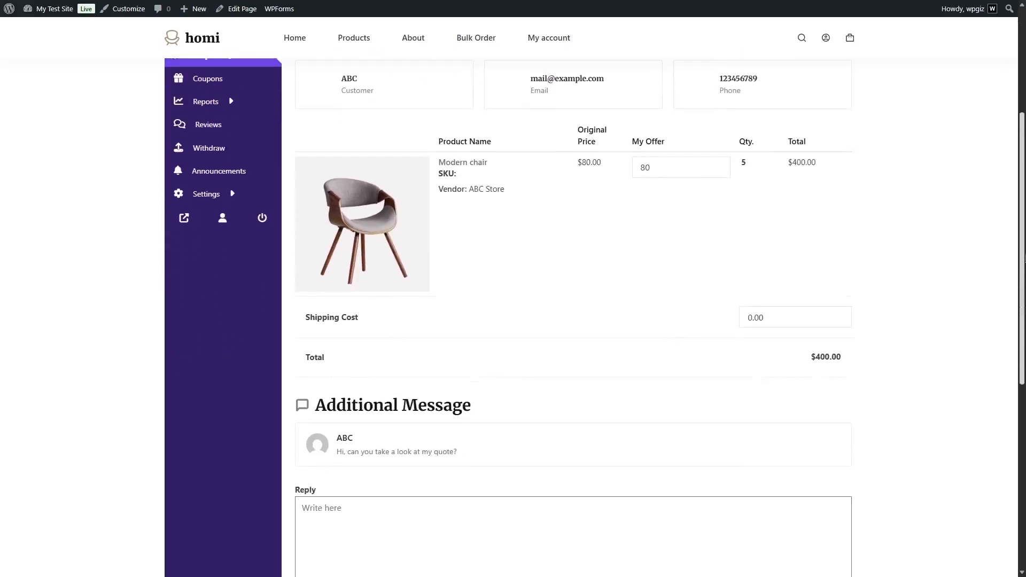
scroll(290, 141, up, 5)
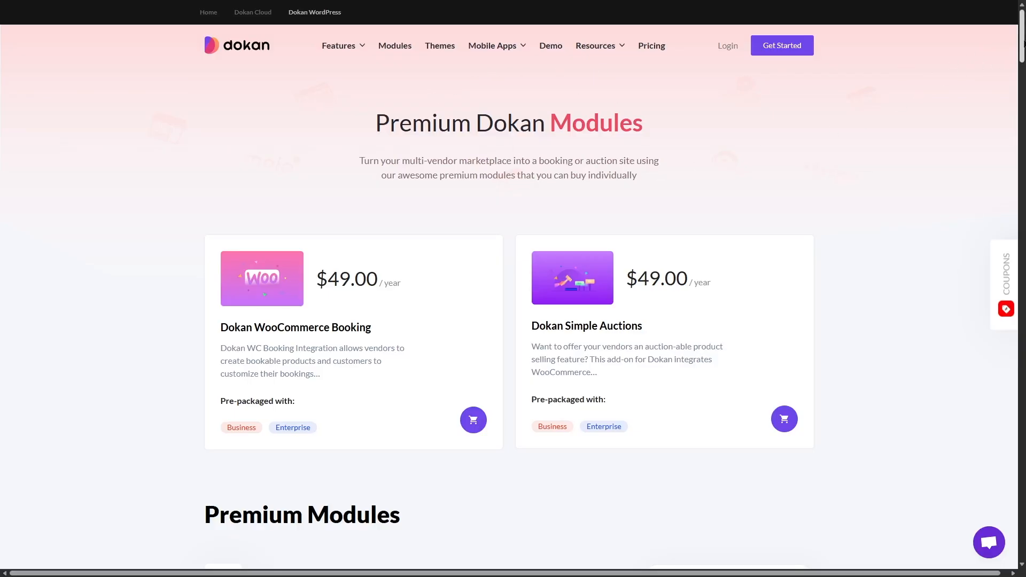
Find the Request for Quotation module on Dokan's Premium Modules page and check which plans include it.
drag(1022, 44, 1023, 108)
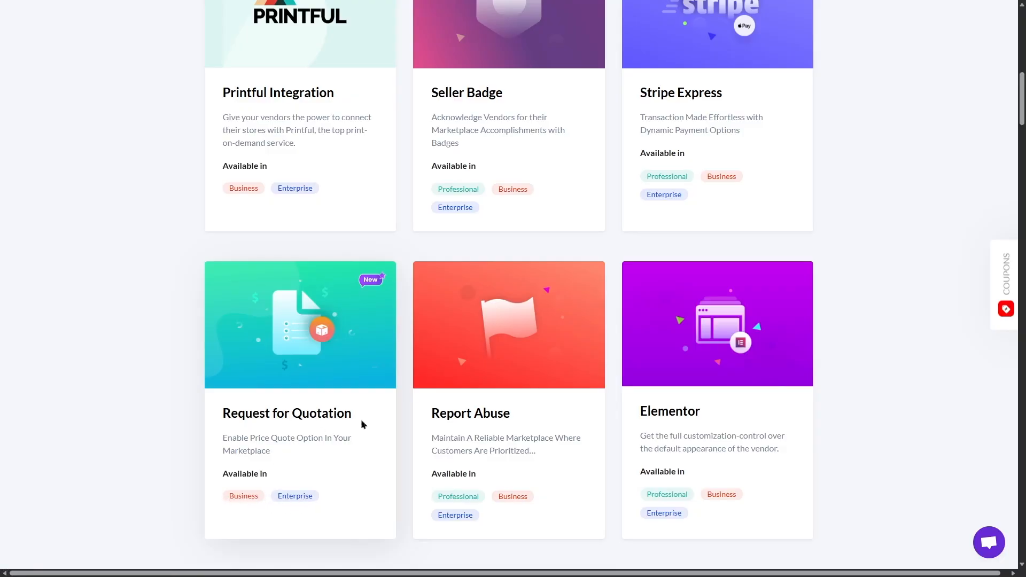
drag(1025, 106, 1022, 41)
Open Dokan's pricing page and compare the annual and lifetime prices of the Starter, Professional, Business and Enterprise plans.
click(658, 47)
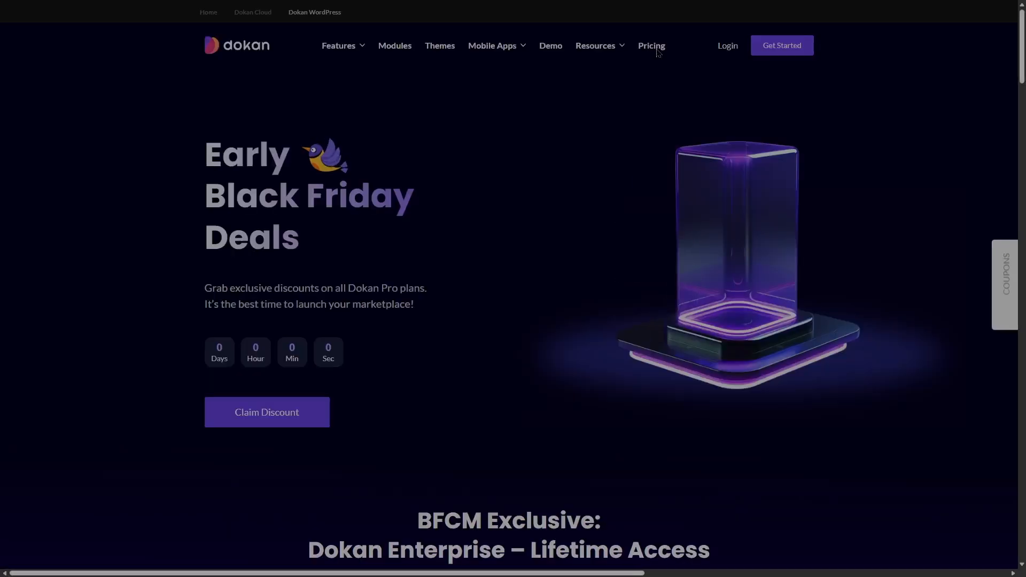
drag(1022, 43, 1024, 110)
scroll(259, 156, down, 8)
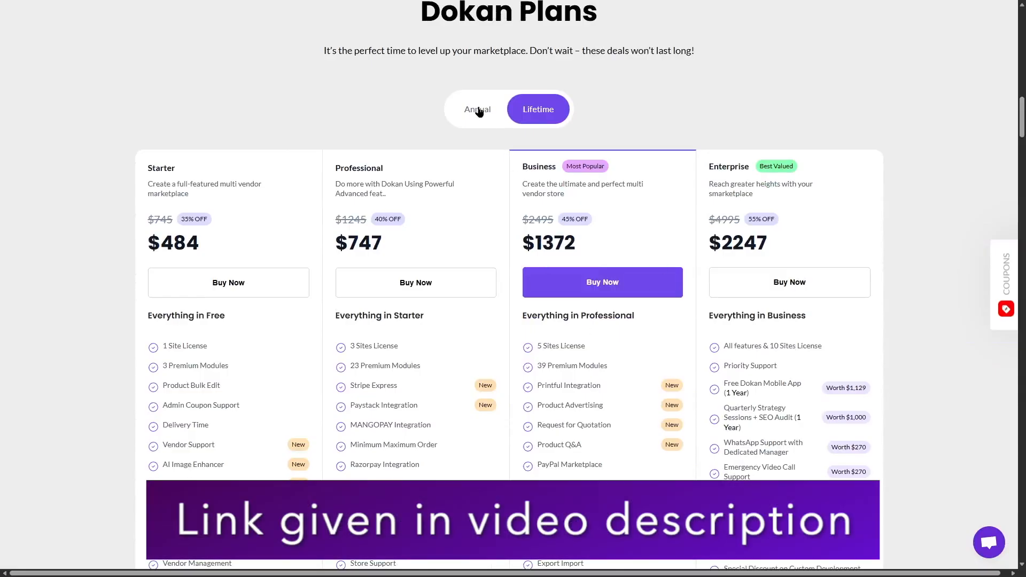
click(479, 110)
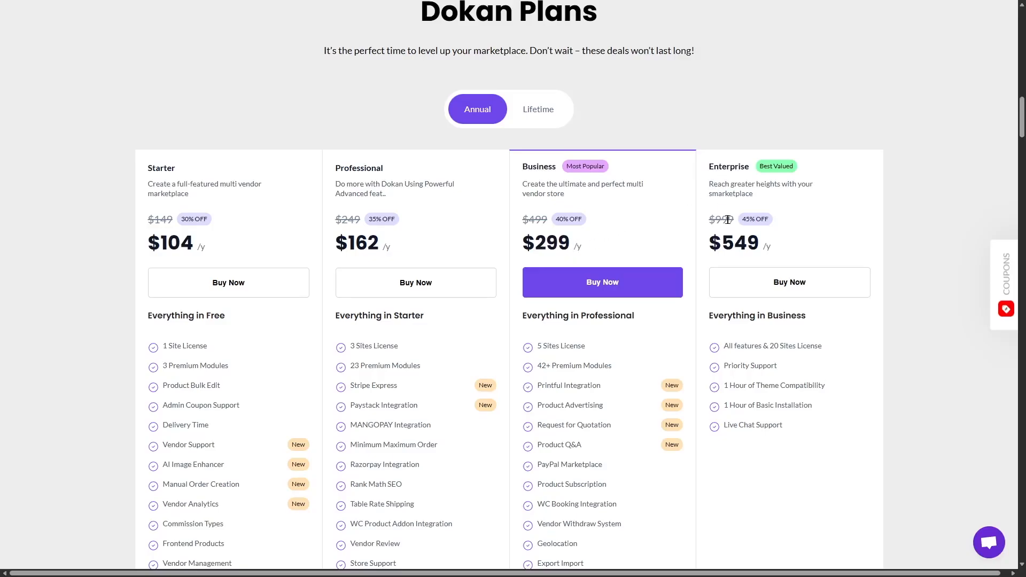
click(544, 113)
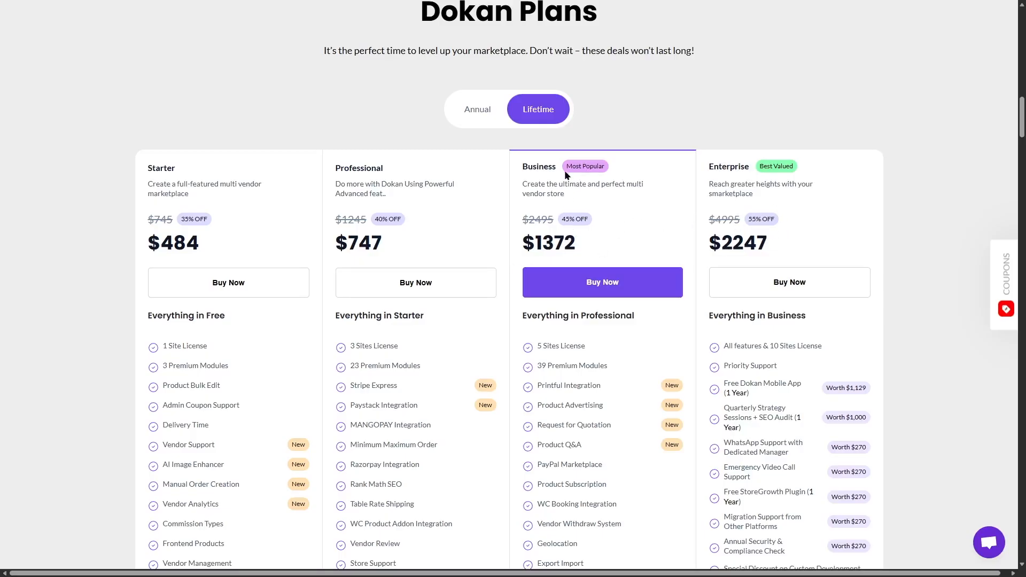
drag(1021, 127, 1022, 29)
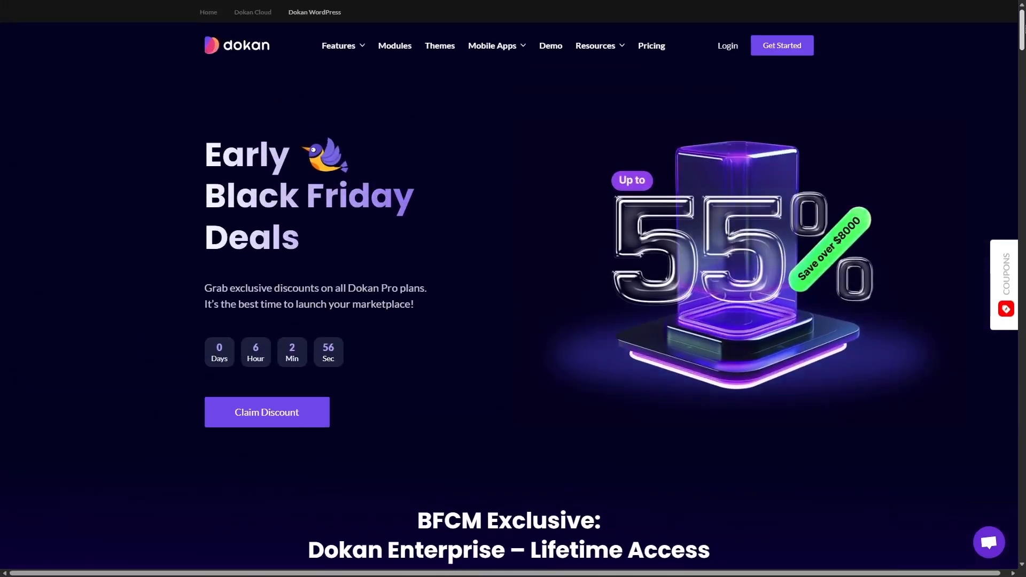